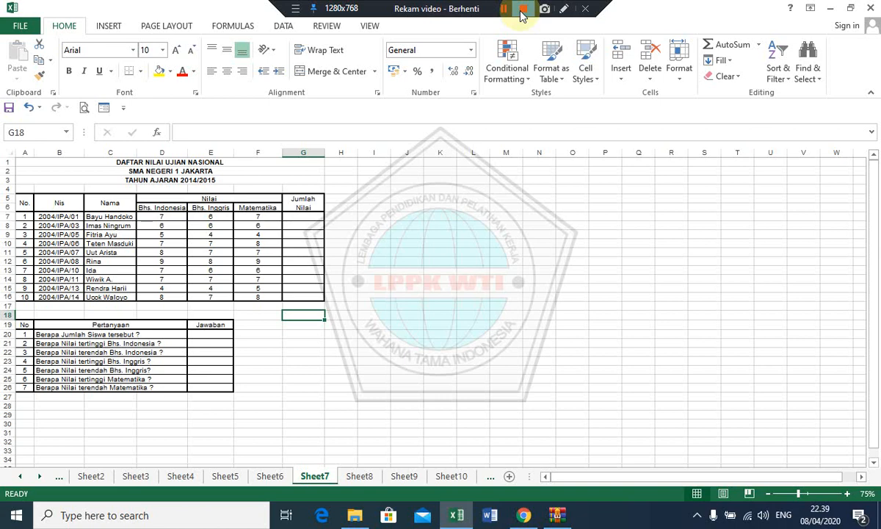
# Step: Select the range A1:G26 covering the title, the grades table and the questions table
pyautogui.click(522, 14)
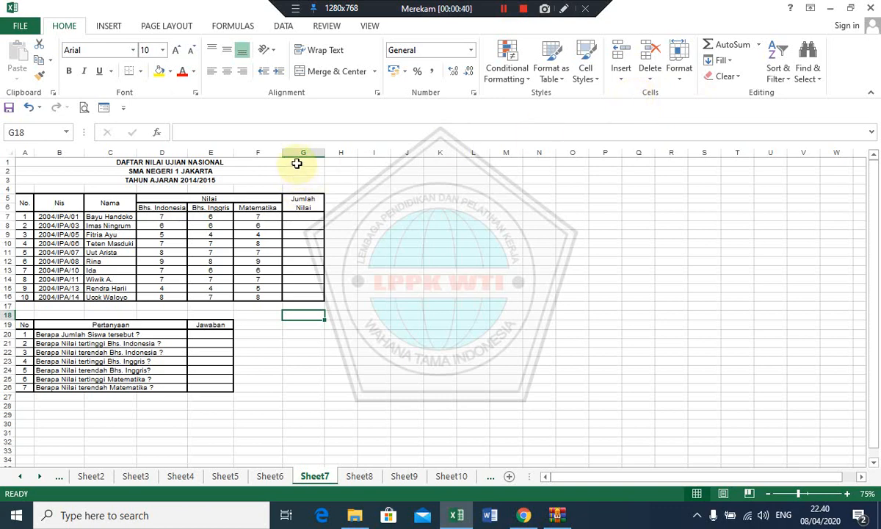
pyautogui.moveTo(296, 163); pyautogui.dragTo(266, 386)
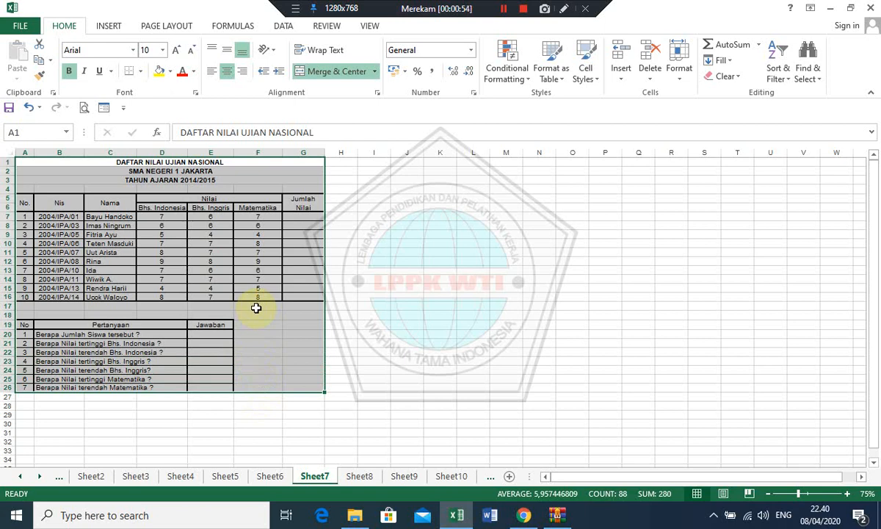
pyautogui.moveTo(280, 162); pyautogui.dragTo(247, 388)
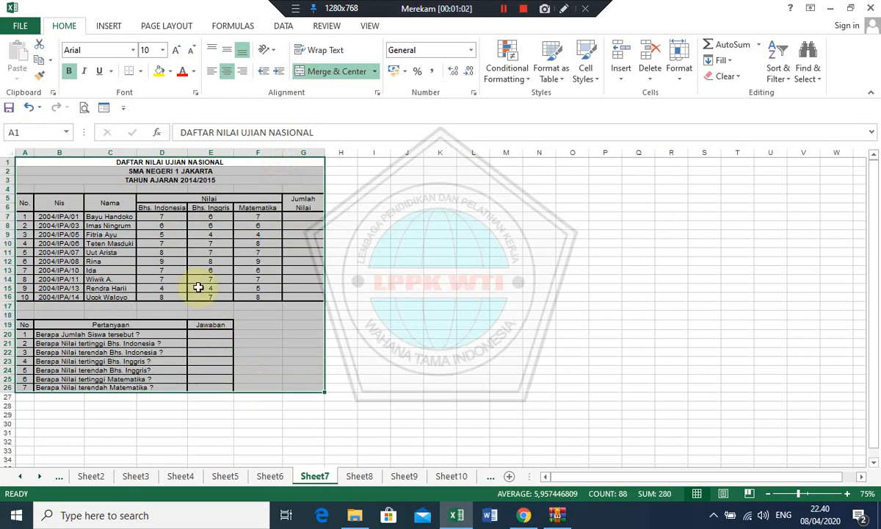
# Step: Examine the preset page margins and the available page orientations for the sheet
pyautogui.click(168, 29)
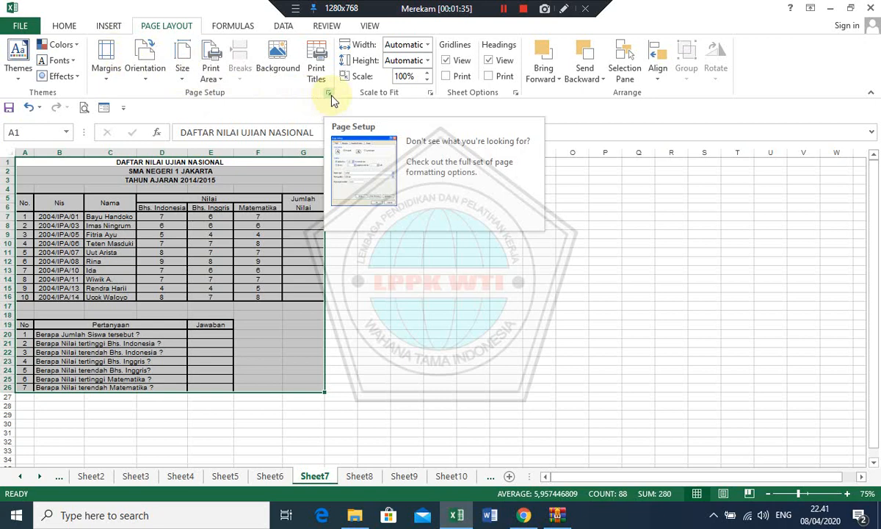
pyautogui.click(107, 69)
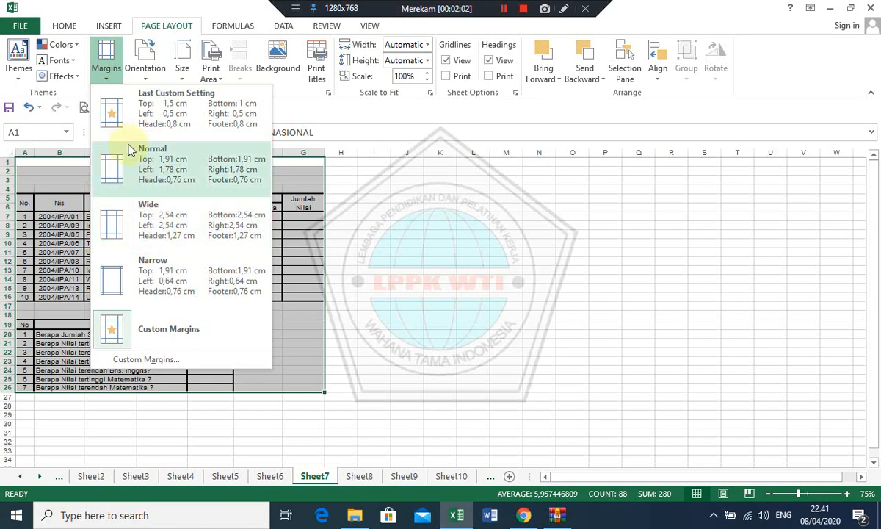
pyautogui.click(114, 70)
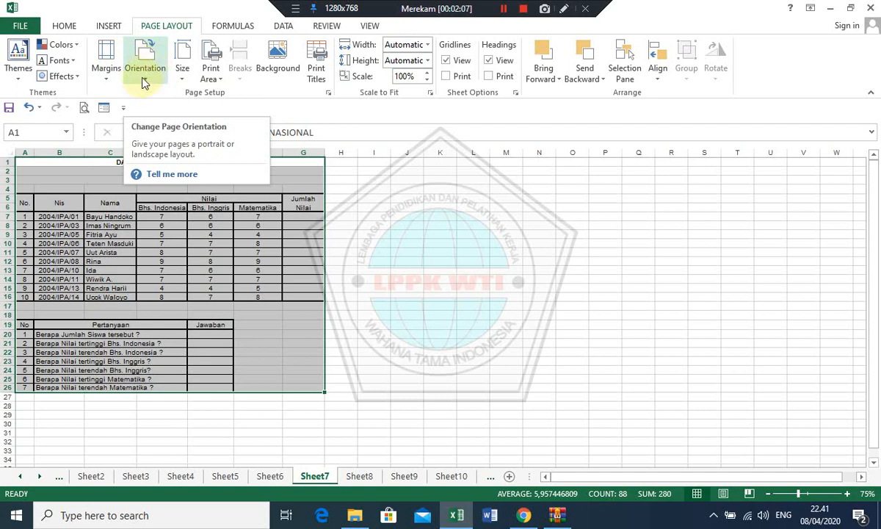
pyautogui.click(147, 75)
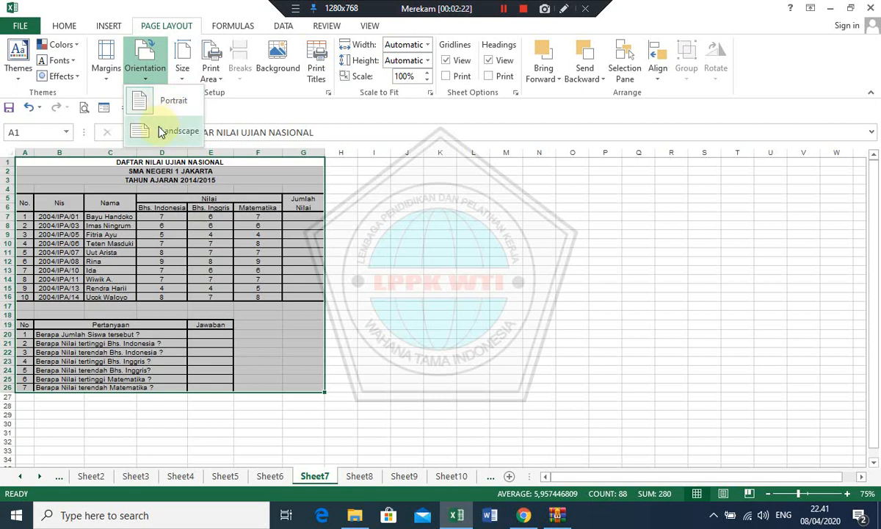
pyautogui.click(150, 66)
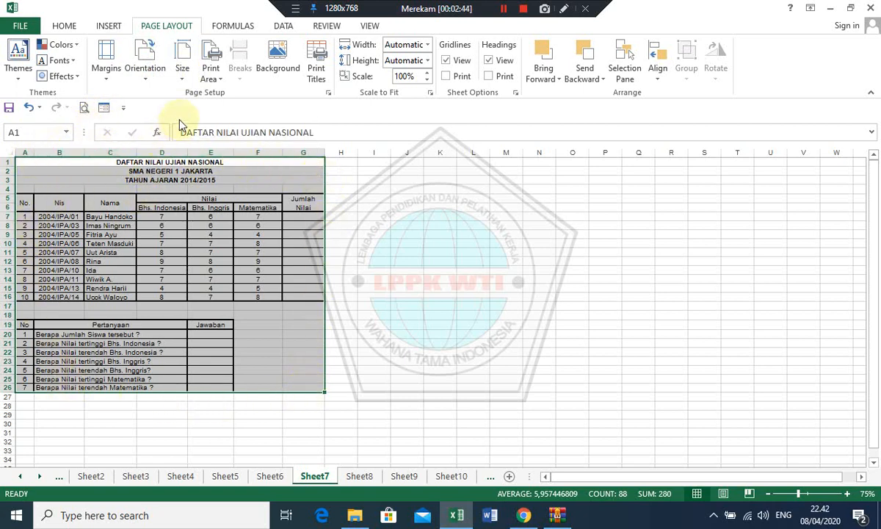
# Step: Set the sheet's paper size to A4 210 x 297 mm
pyautogui.click(183, 71)
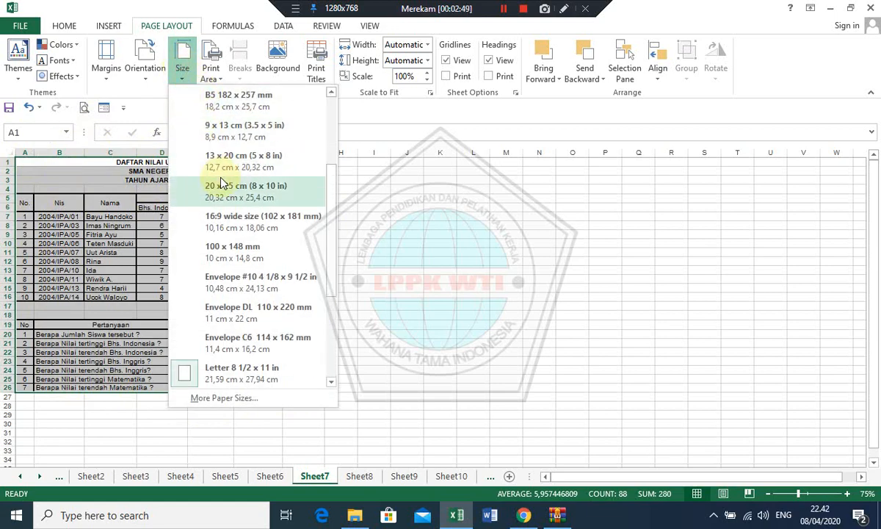
pyautogui.scroll(2, 232, 155)
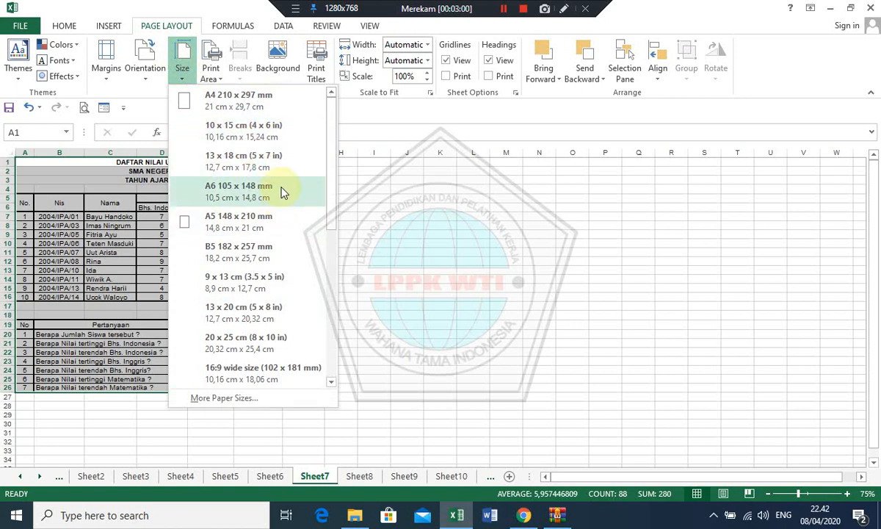
pyautogui.scroll(-2, 281, 257)
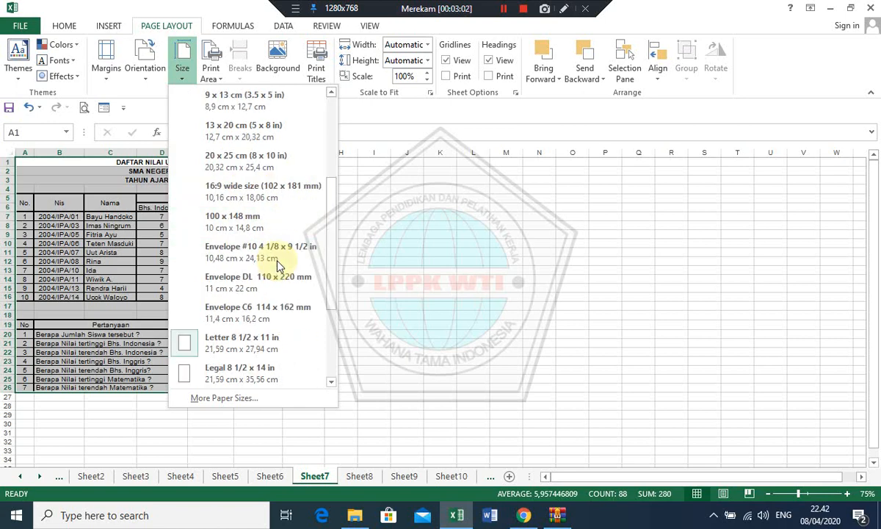
pyautogui.scroll(-2, 279, 266)
pyautogui.scroll(4, 280, 250)
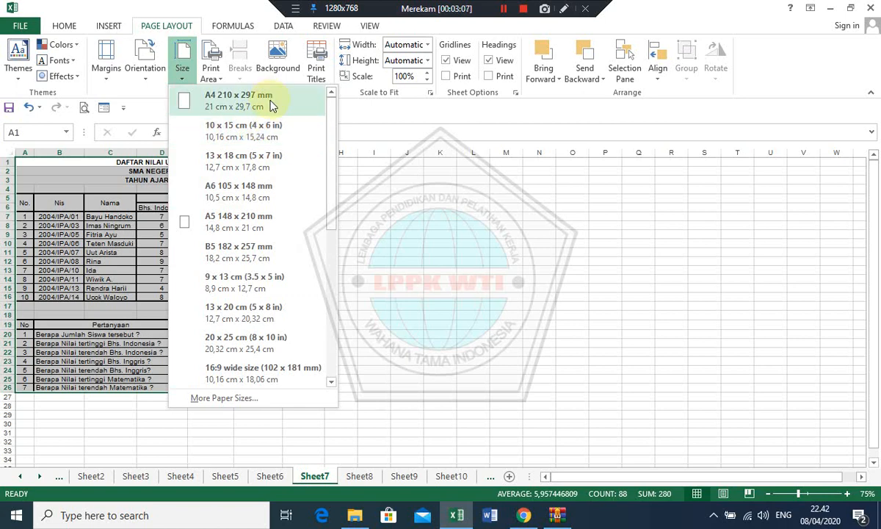
pyautogui.click(272, 107)
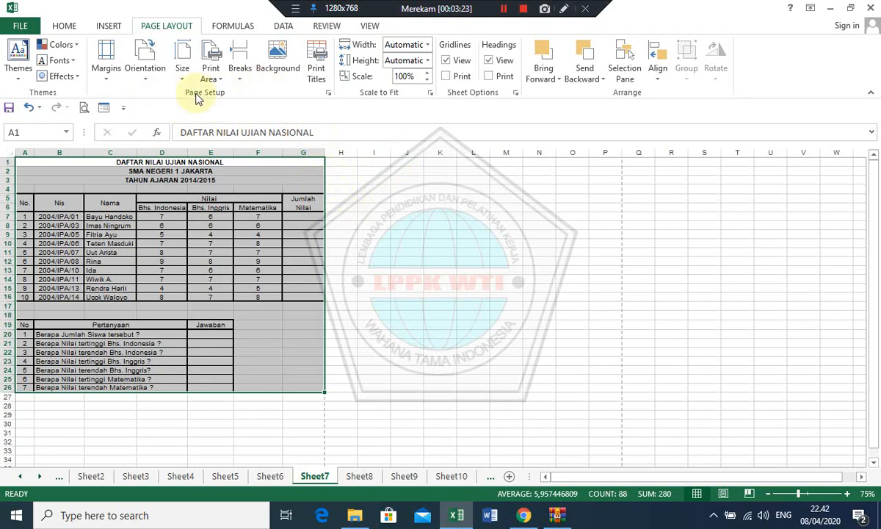
# Step: Open the full Page Setup options and review the page, margin, header/footer and sheet settings
pyautogui.click(329, 93)
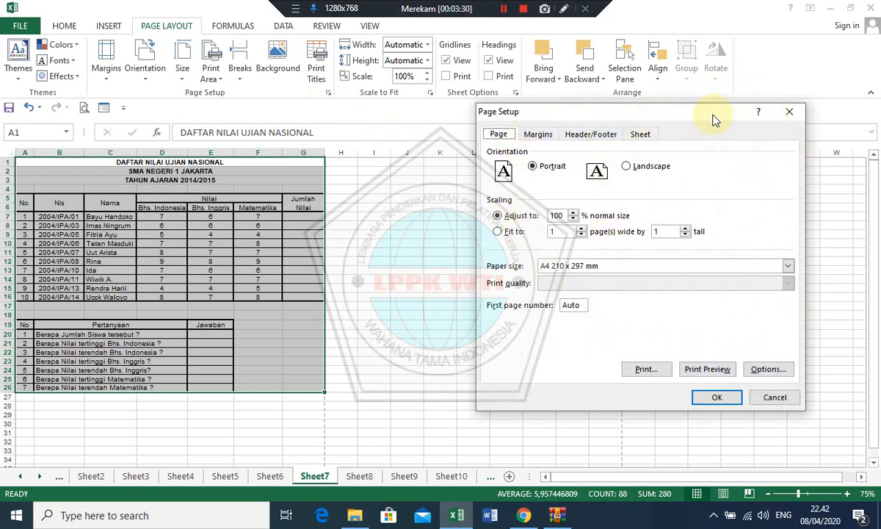
pyautogui.moveTo(717, 112); pyautogui.dragTo(670, 113)
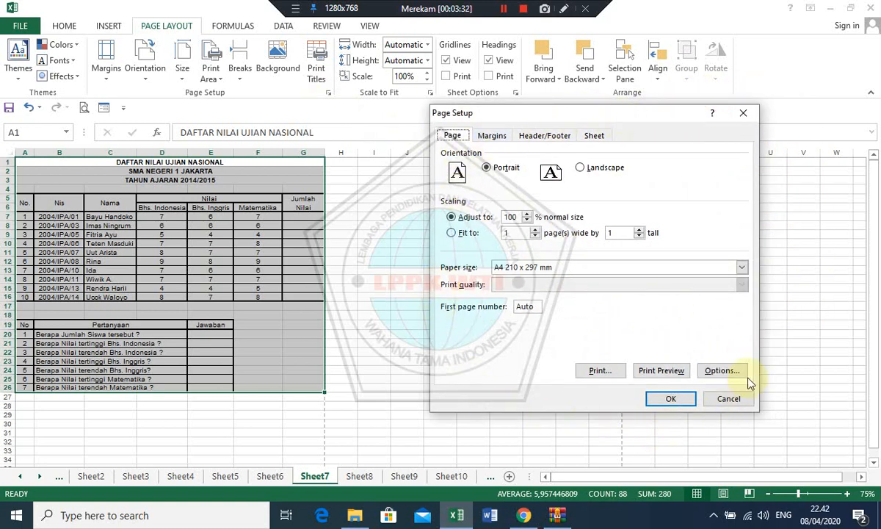
pyautogui.click(487, 140)
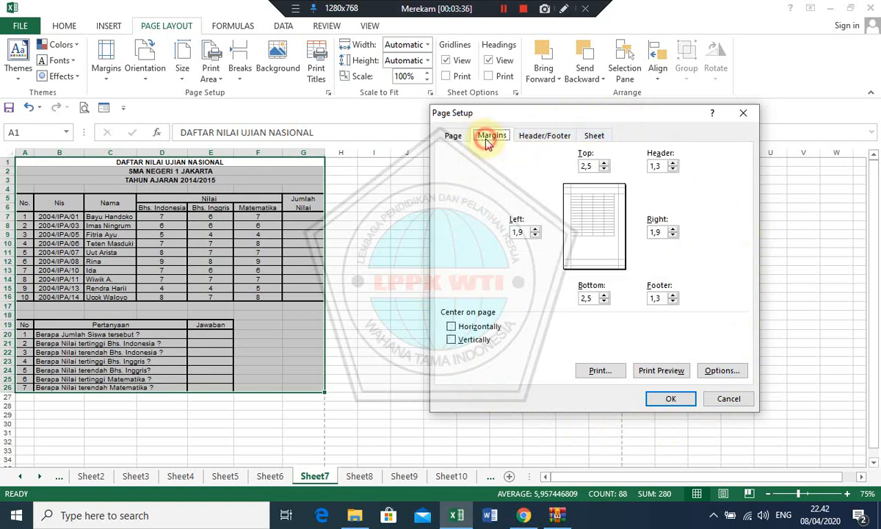
pyautogui.click(532, 134)
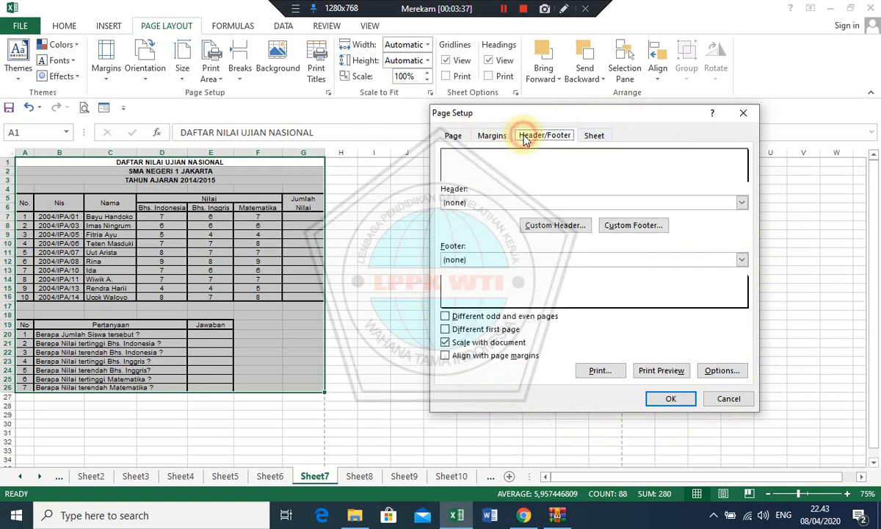
pyautogui.click(596, 137)
pyautogui.click(460, 140)
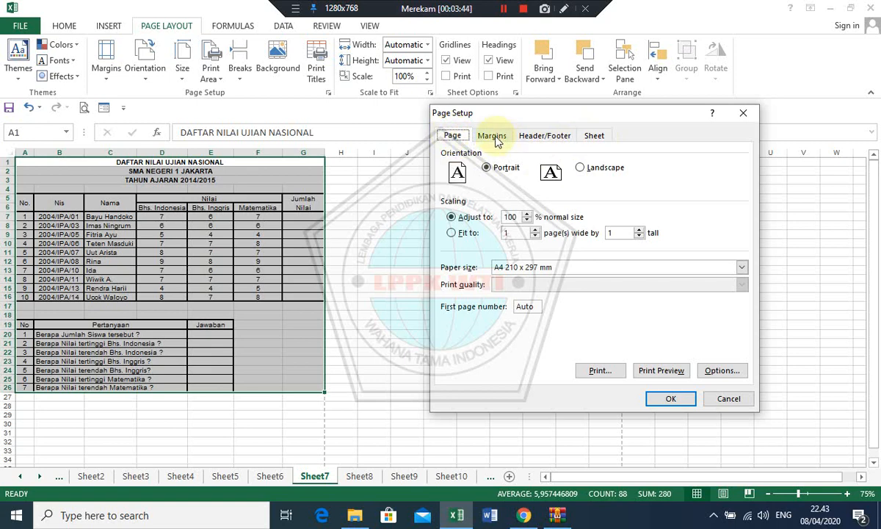
pyautogui.click(486, 139)
pyautogui.click(453, 138)
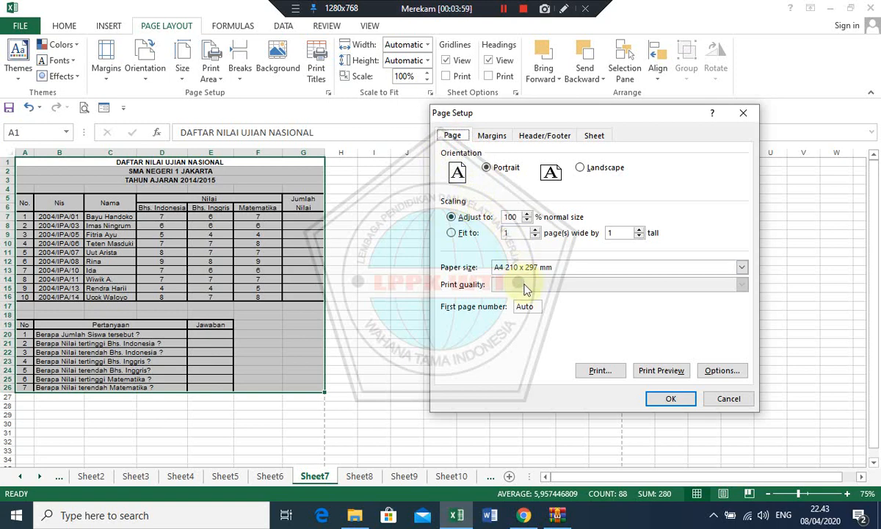
# Step: Switch the page orientation to Landscape and return it to Portrait
pyautogui.click(488, 169)
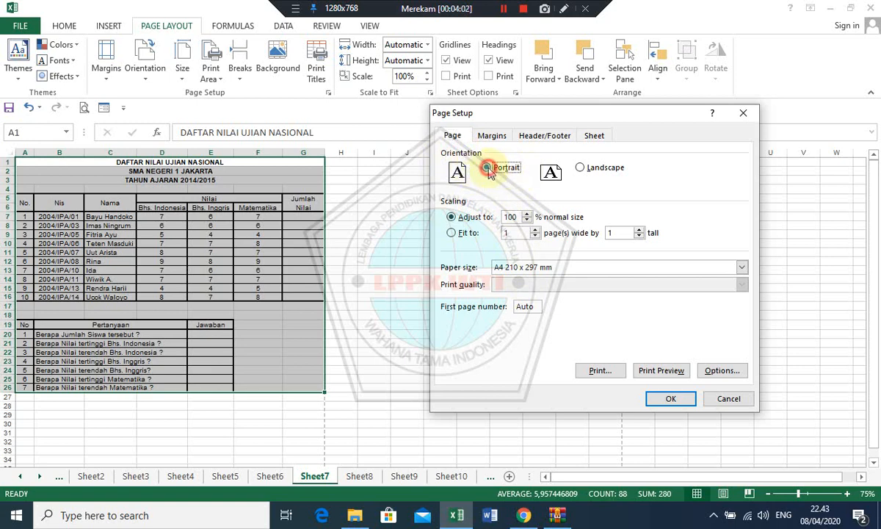
pyautogui.click(581, 169)
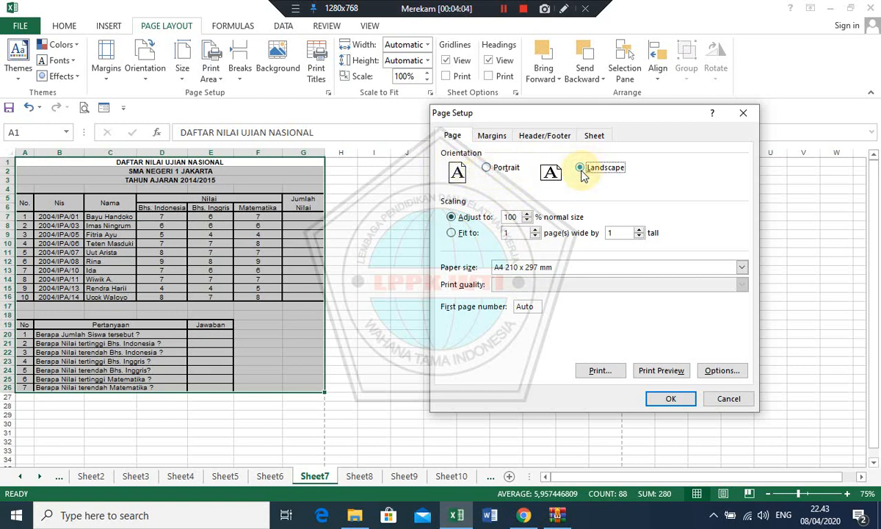
pyautogui.click(487, 167)
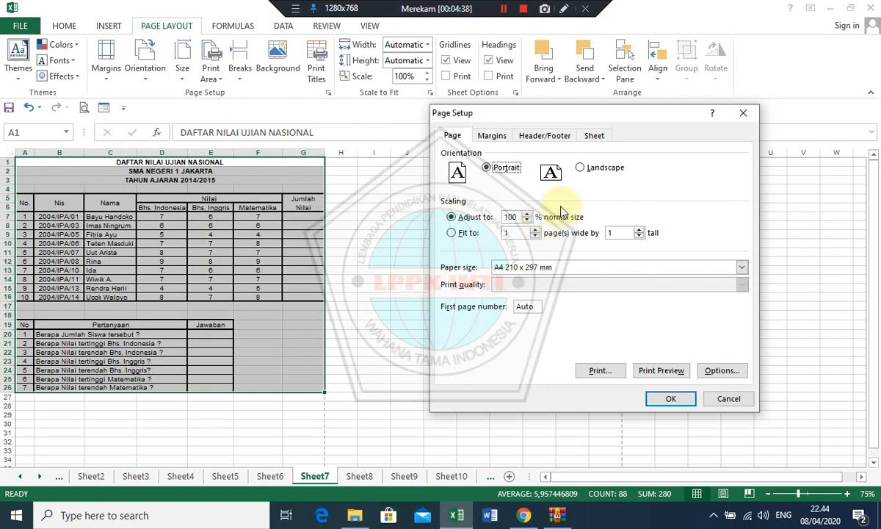
# Step: Alternate the print scaling between Fit to 1 page wide by 1 tall and Adjust to 100% normal size, ending on Adjust to
pyautogui.click(453, 233)
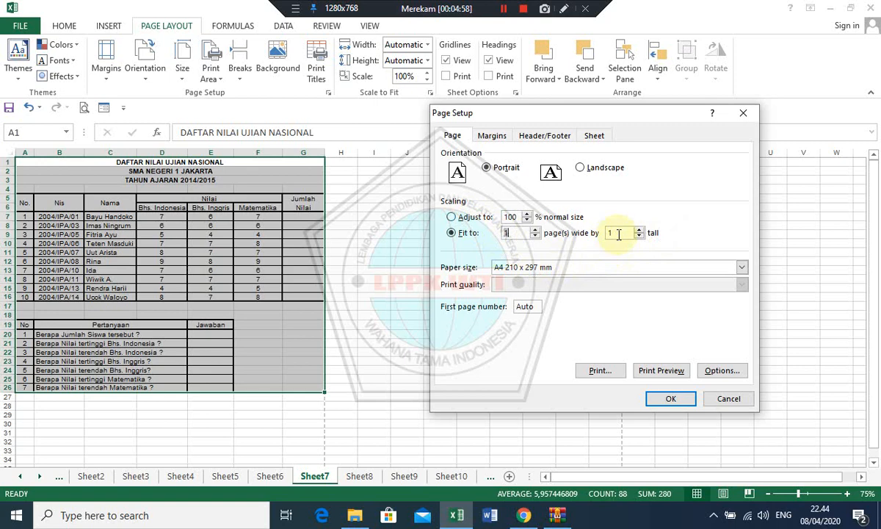
pyautogui.click(452, 217)
pyautogui.click(451, 234)
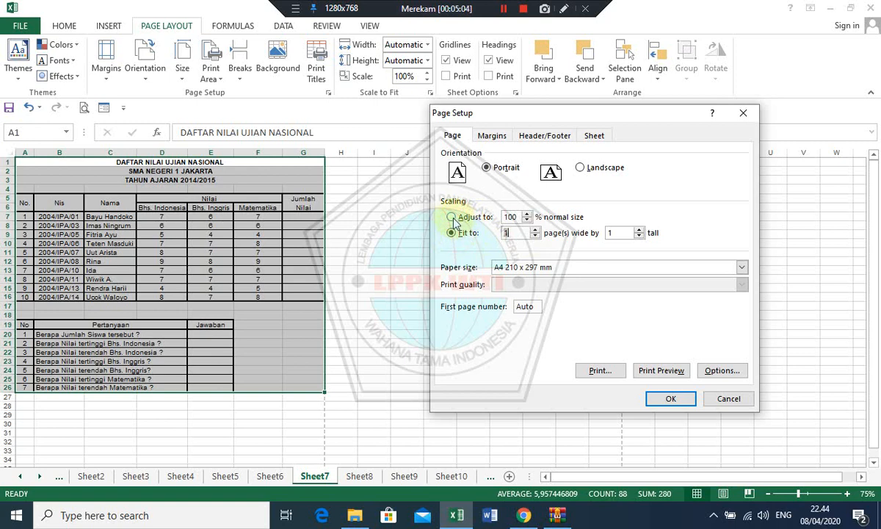
pyautogui.click(451, 217)
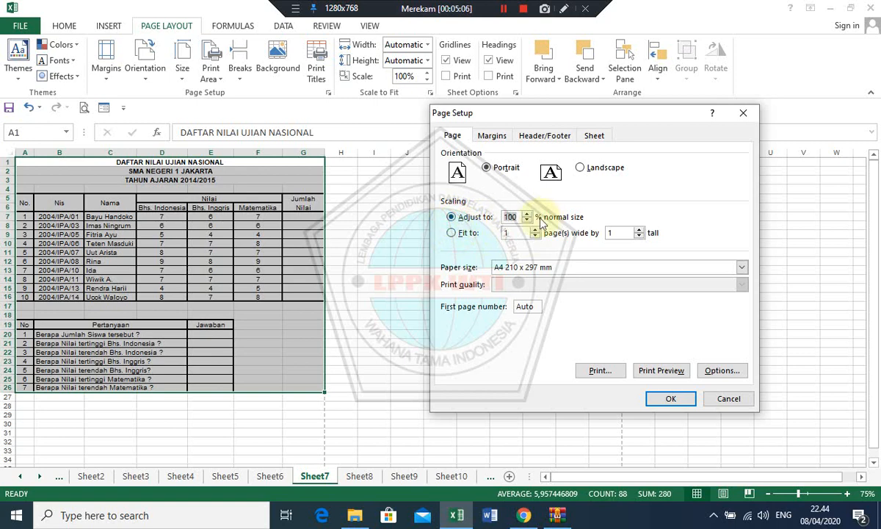
pyautogui.click(452, 233)
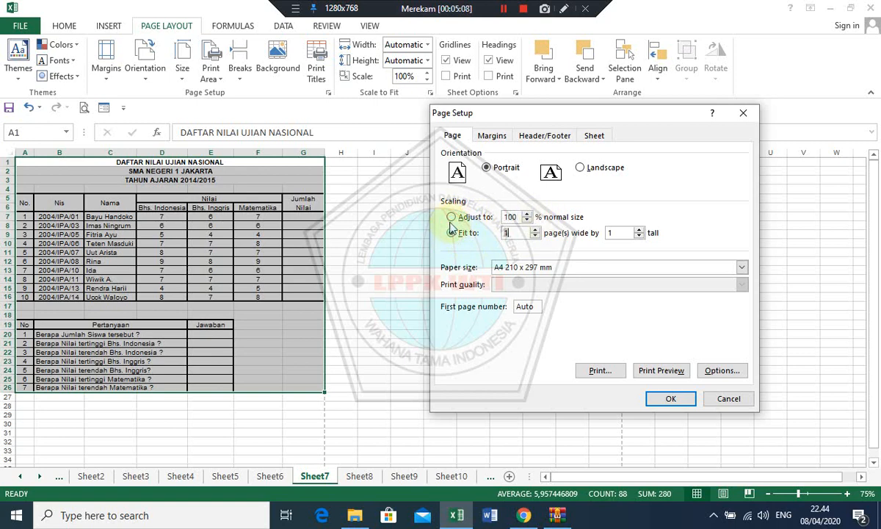
pyautogui.click(452, 217)
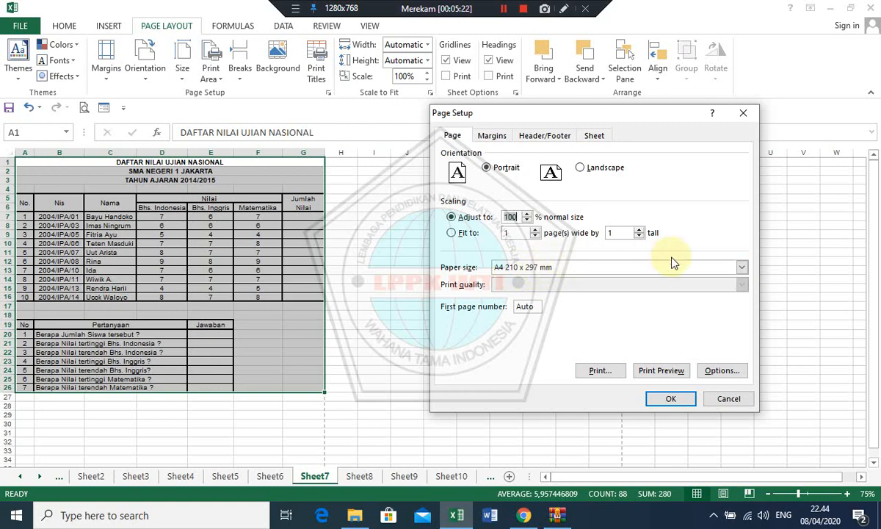
# Step: Look through the paper sizes in Page Setup and choose A4 210 x 297 mm
pyautogui.click(743, 268)
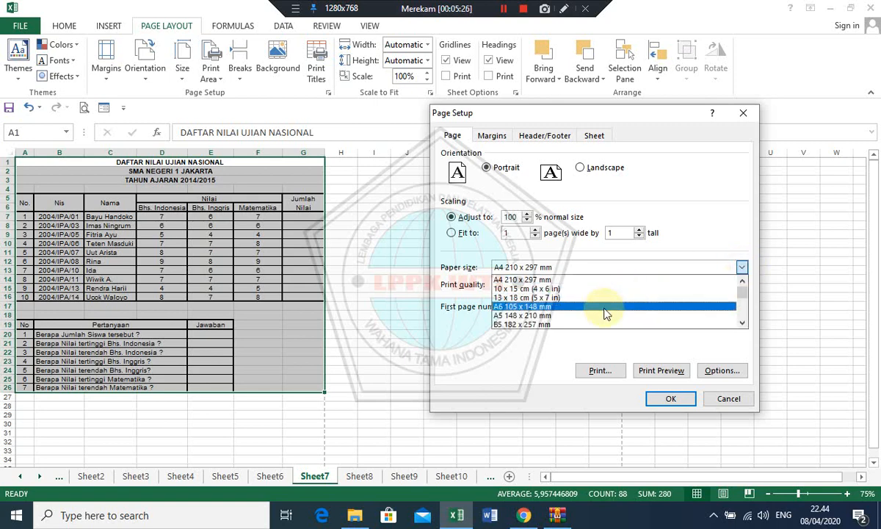
pyautogui.scroll(-2, 609, 288)
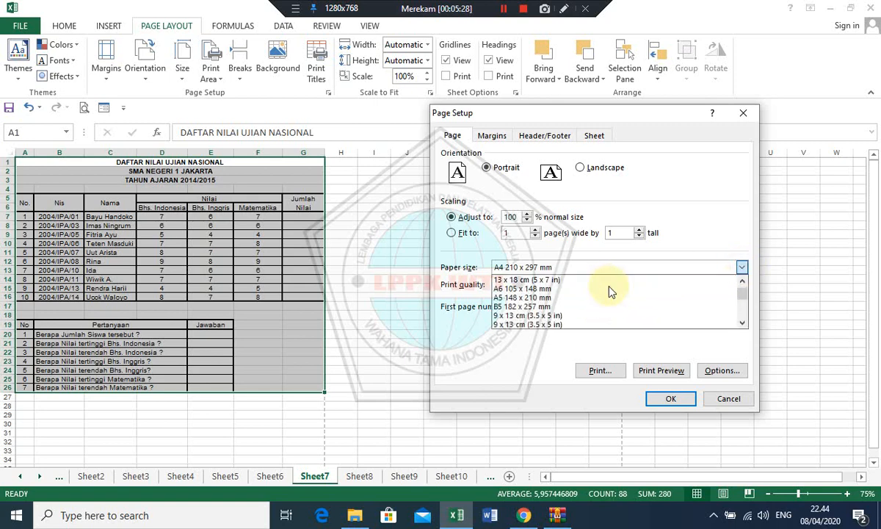
pyautogui.scroll(-5, 609, 292)
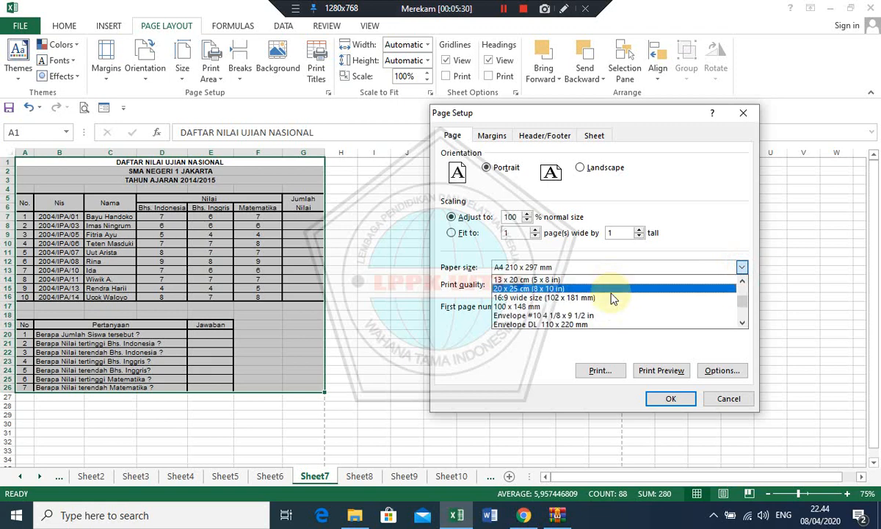
pyautogui.scroll(-5, 613, 299)
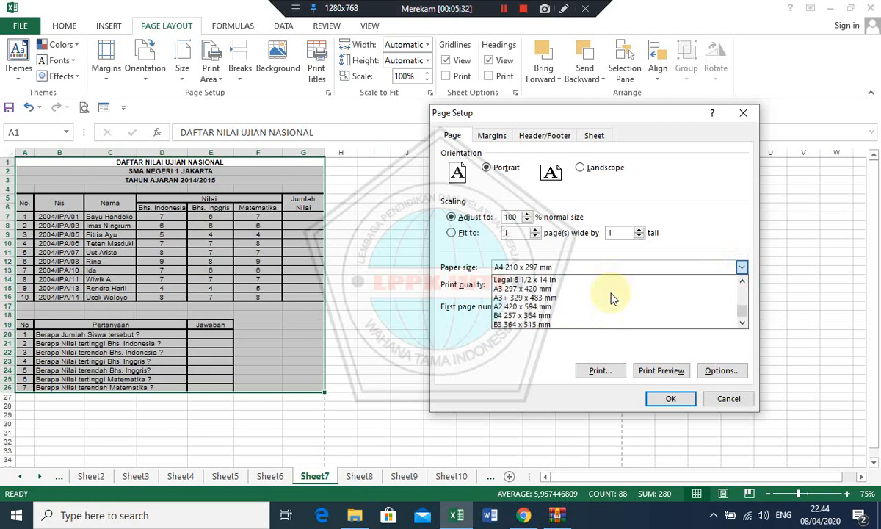
pyautogui.scroll(1, 613, 294)
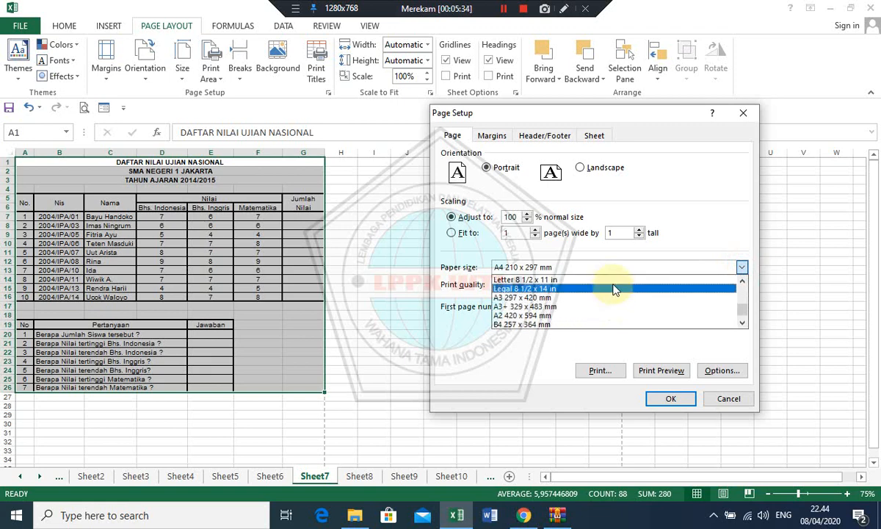
pyautogui.scroll(-1, 616, 290)
pyautogui.scroll(3, 616, 308)
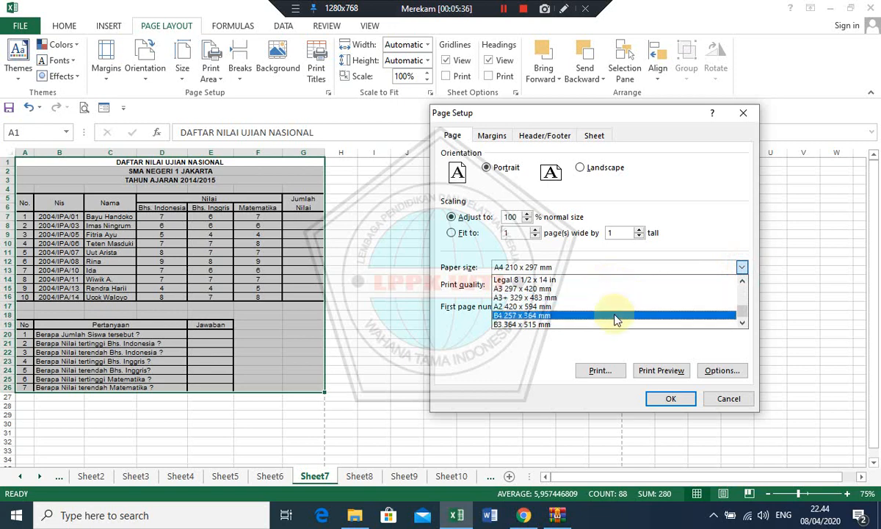
pyautogui.scroll(8, 617, 316)
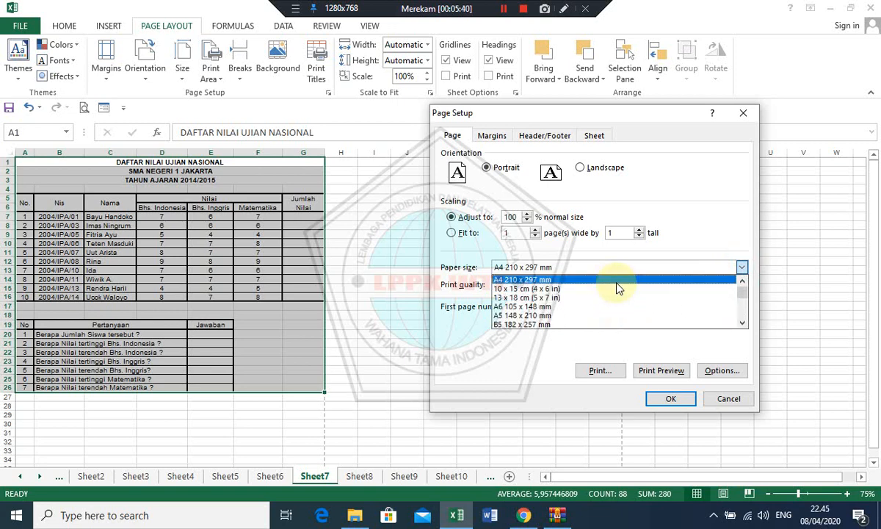
pyautogui.click(617, 282)
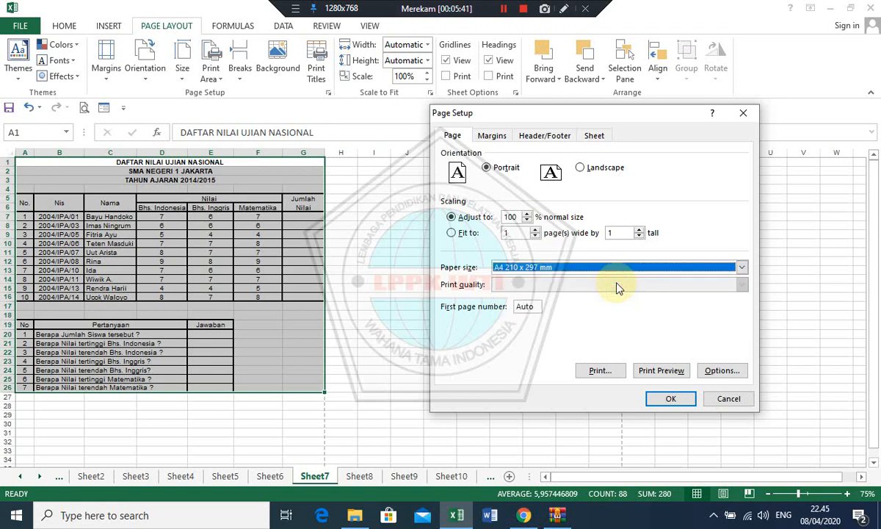
# Step: Set the top page margin of the grades worksheet to 2 cm
pyautogui.click(493, 138)
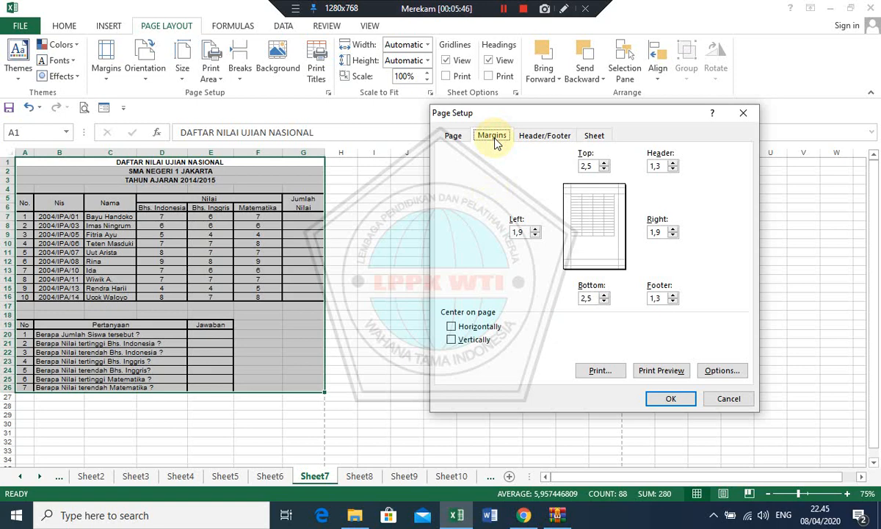
pyautogui.click(605, 170)
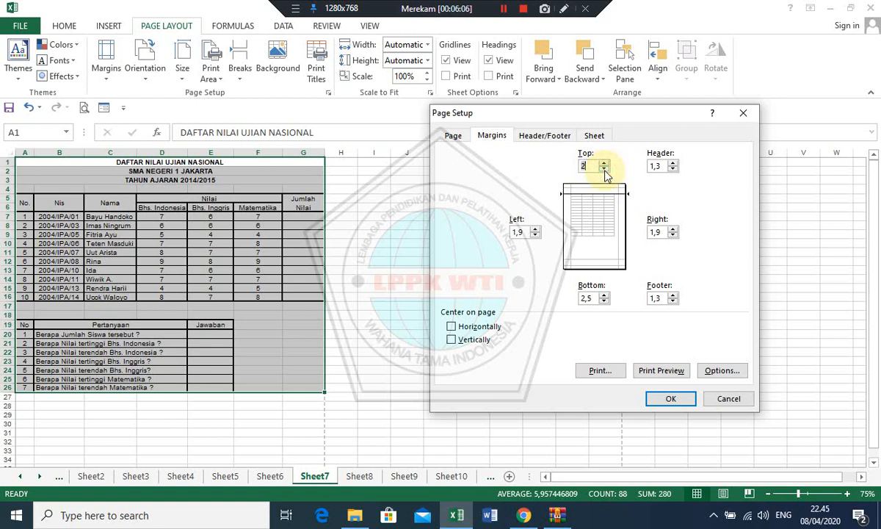
pyautogui.click(604, 164)
pyautogui.click(604, 169)
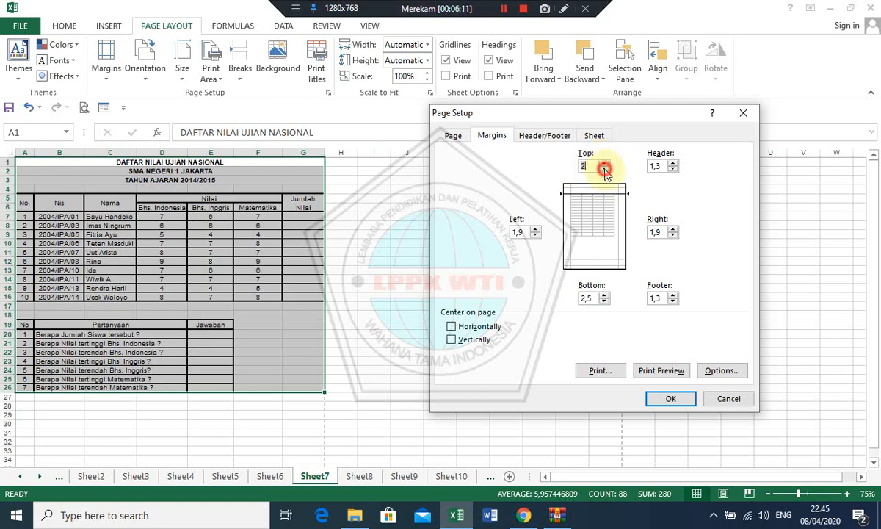
# Step: Set the left page margin to 2 cm
pyautogui.click(535, 236)
pyautogui.click(535, 236)
pyautogui.click(535, 235)
pyautogui.click(535, 236)
pyautogui.click(536, 229)
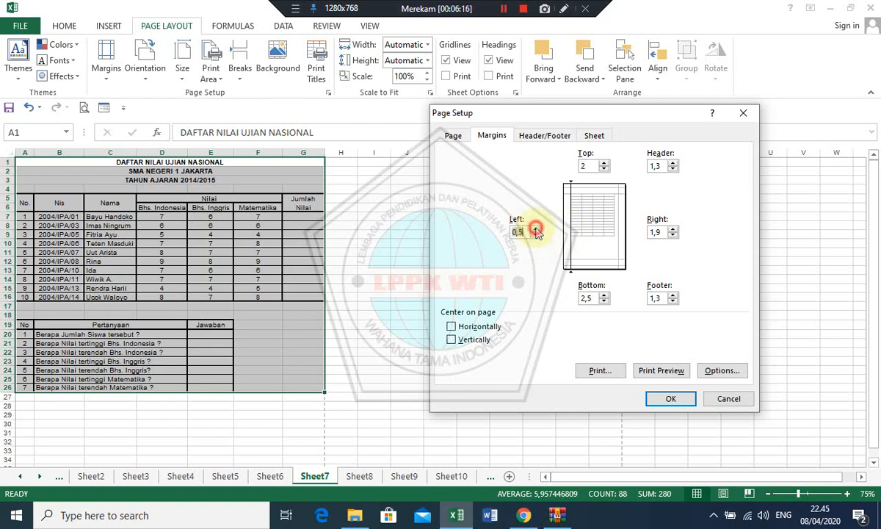
pyautogui.click(536, 230)
pyautogui.click(535, 230)
pyautogui.click(535, 230)
# Step: Set both the bottom and right page margins to 2 cm
pyautogui.click(605, 302)
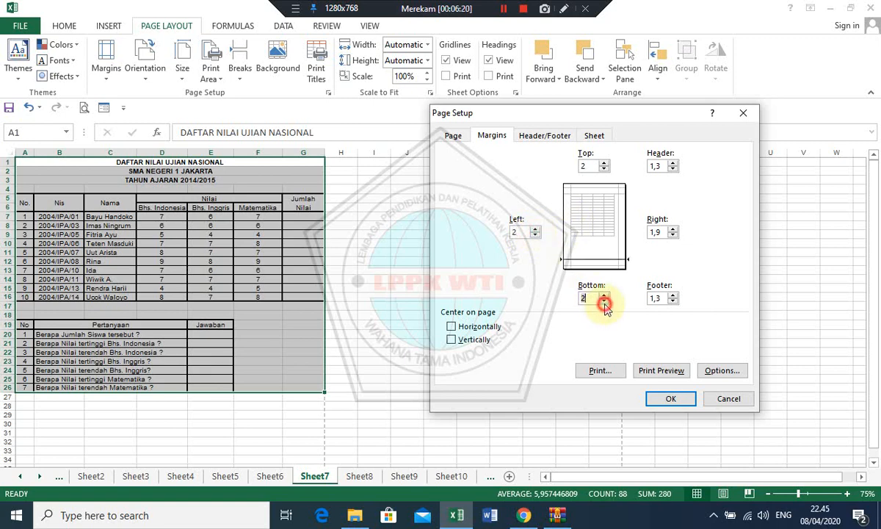
pyautogui.click(674, 236)
pyautogui.click(673, 236)
pyautogui.click(673, 237)
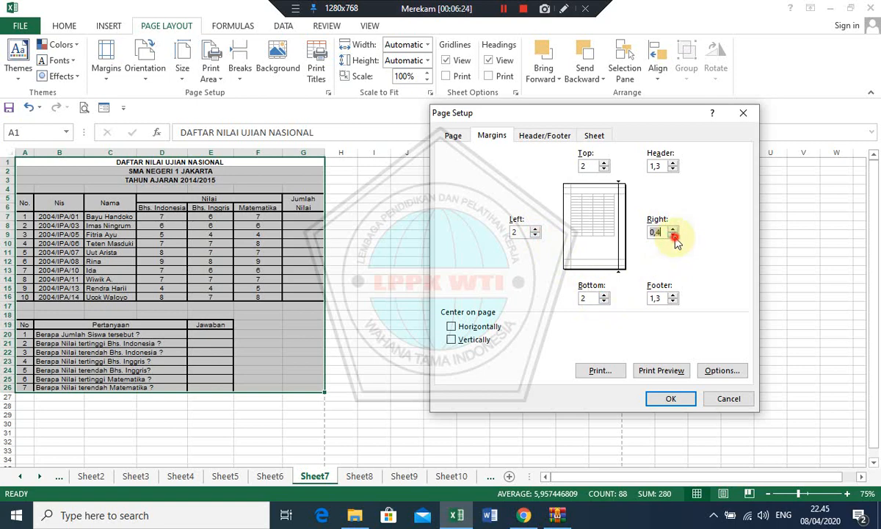
pyautogui.click(673, 236)
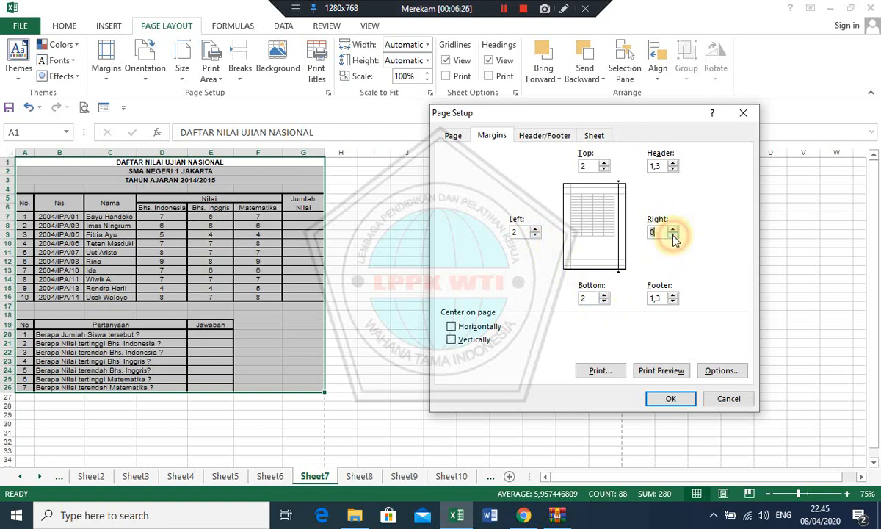
pyautogui.click(672, 230)
pyautogui.click(673, 230)
pyautogui.click(673, 230)
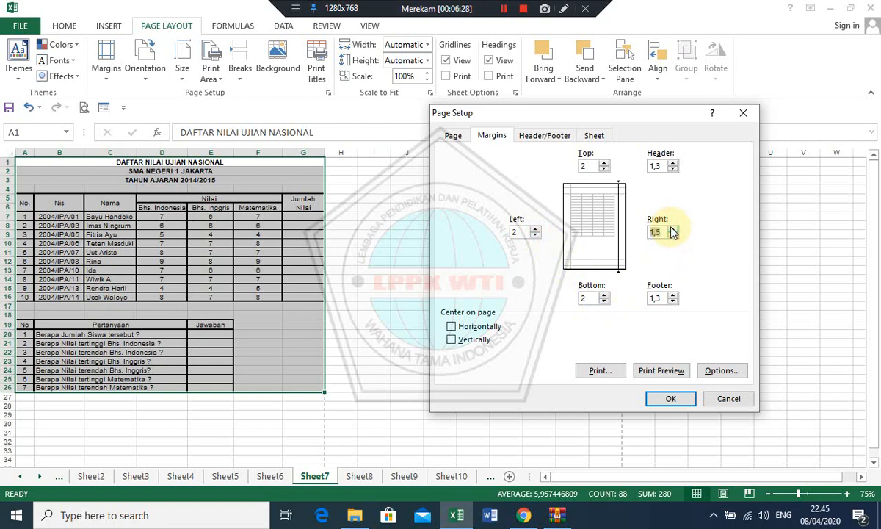
pyautogui.click(673, 230)
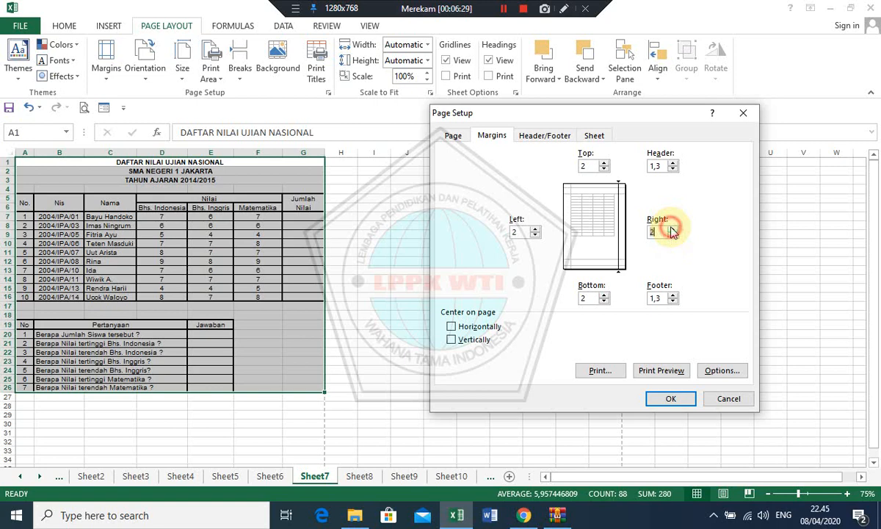
# Step: Try horizontal and vertical centering on the page, ending with only horizontal centering enabled
pyautogui.click(496, 329)
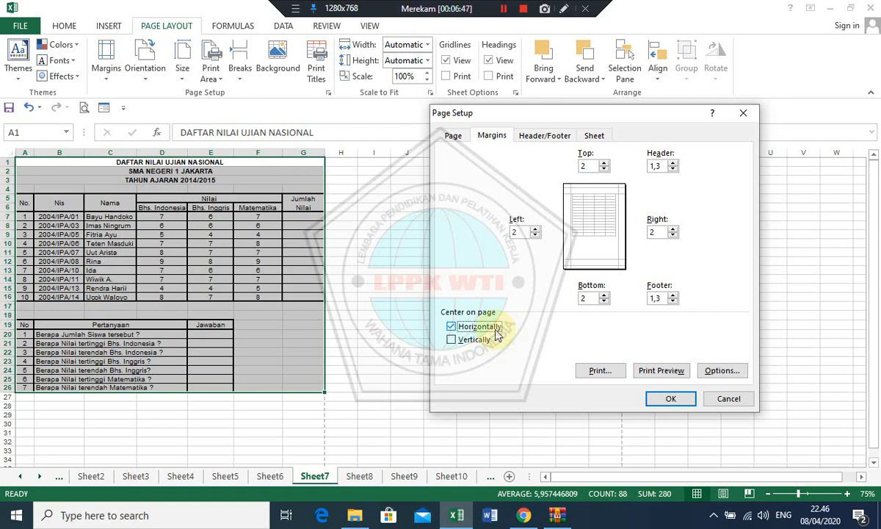
pyautogui.click(483, 342)
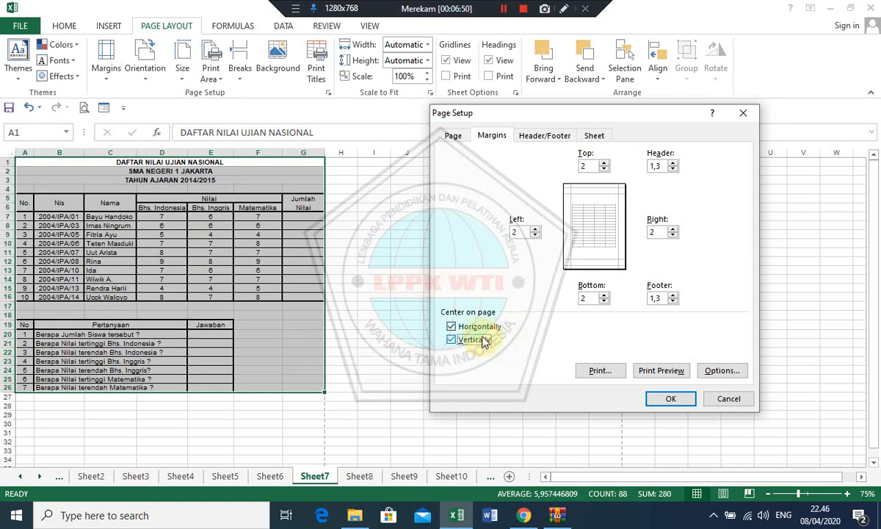
pyautogui.click(480, 329)
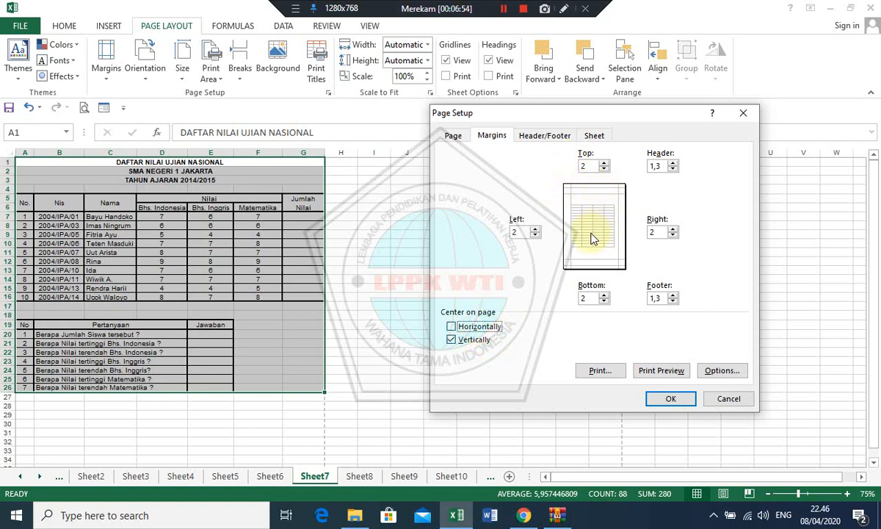
pyautogui.click(481, 341)
pyautogui.click(474, 328)
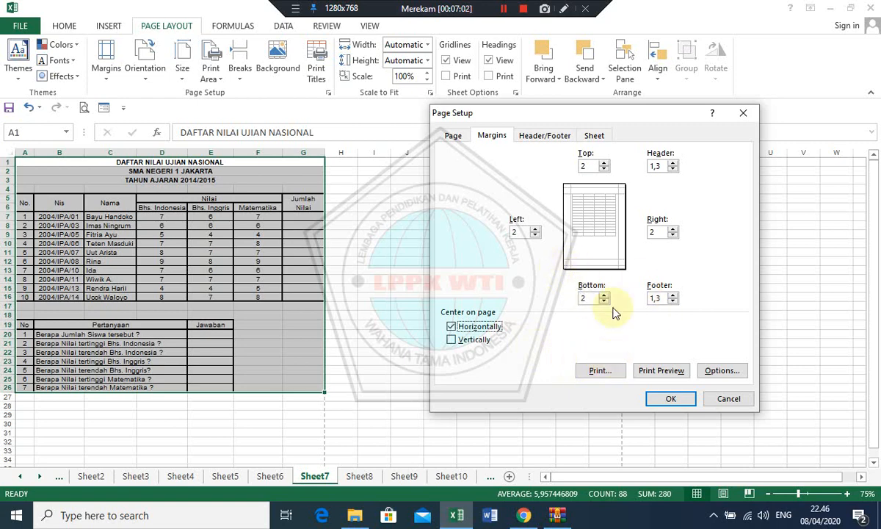
# Step: Check the print preview of the grades sheet and return to the worksheet
pyautogui.click(671, 373)
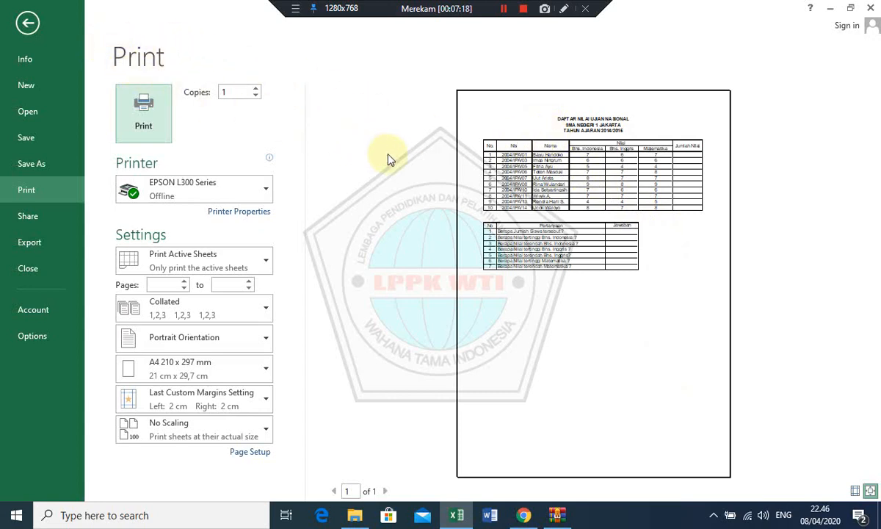
pyautogui.click(28, 27)
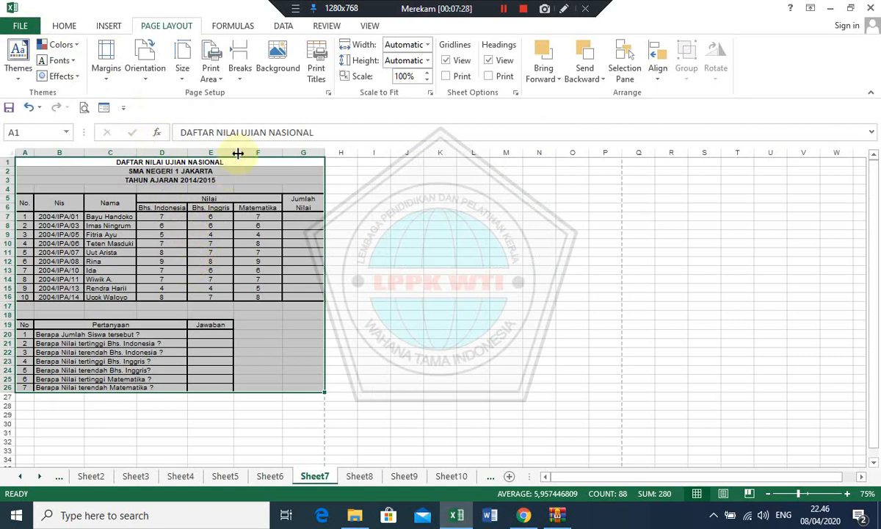
# Step: Reopen Page Setup, review the header/footer, sheet, page and margin settings, and accept them
pyautogui.click(329, 95)
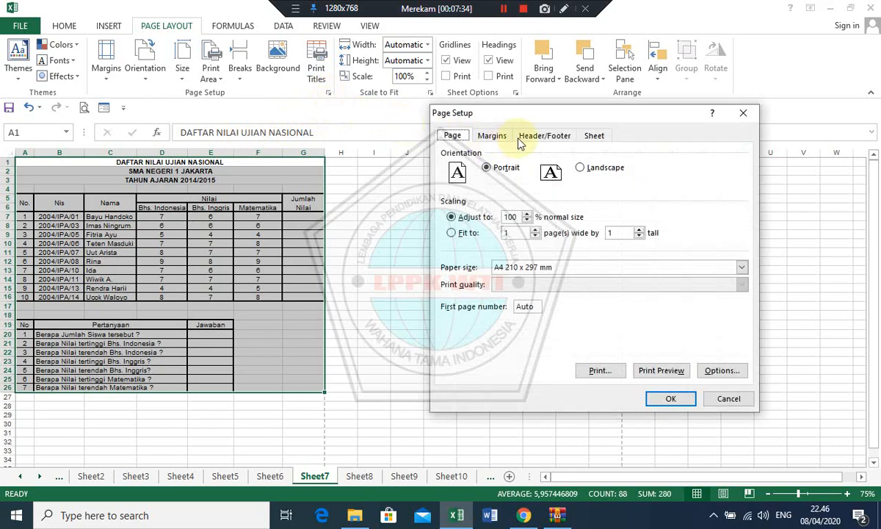
pyautogui.click(539, 138)
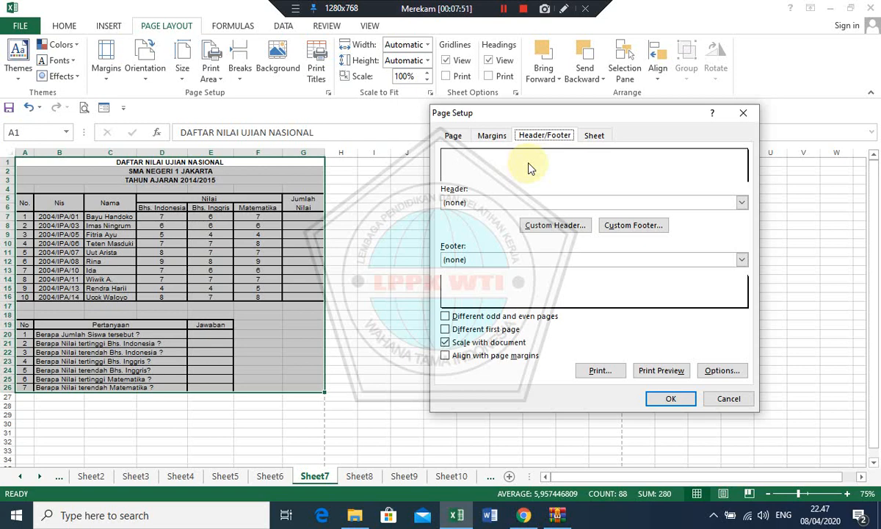
pyautogui.click(597, 136)
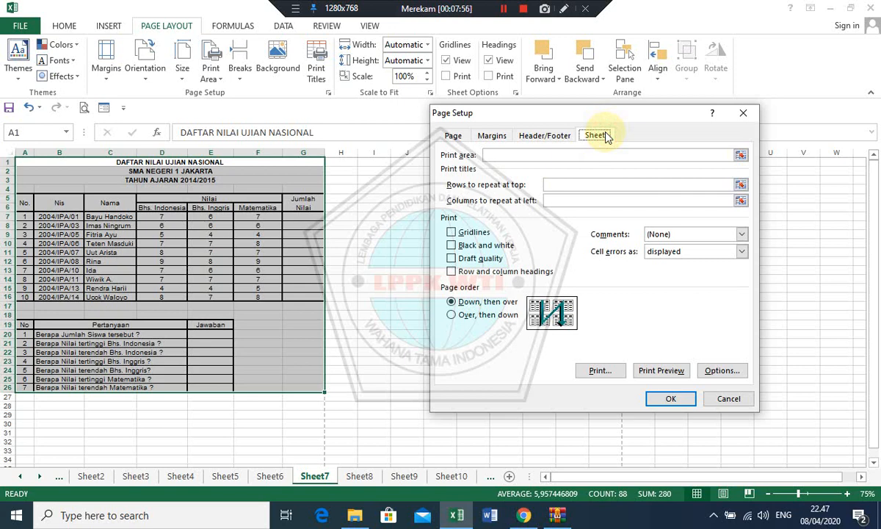
pyautogui.click(453, 140)
pyautogui.click(492, 138)
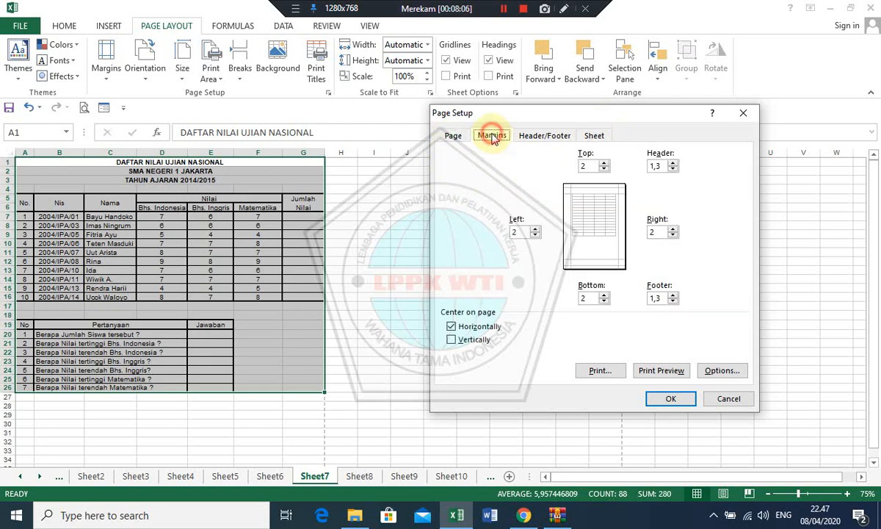
pyautogui.click(595, 137)
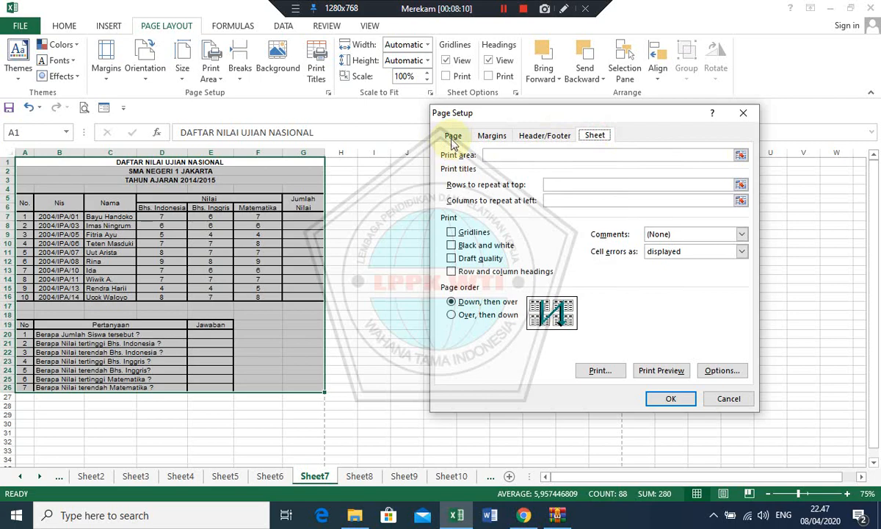
pyautogui.click(453, 140)
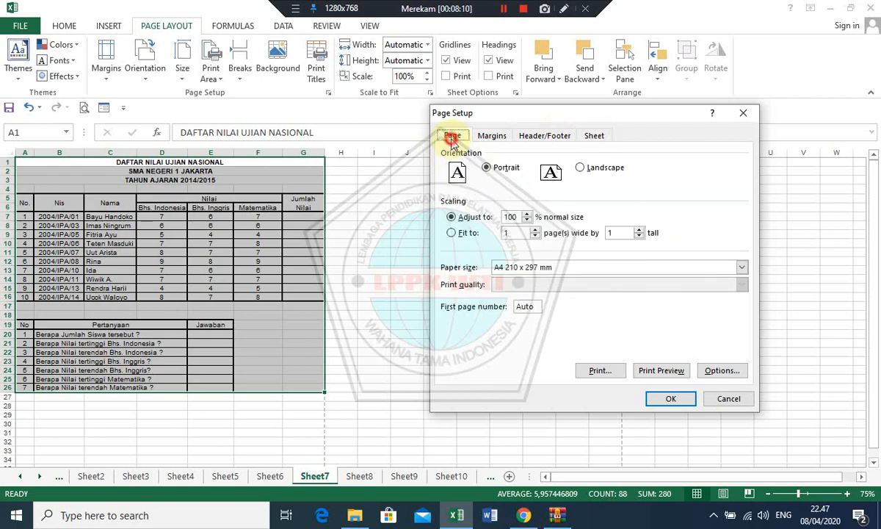
pyautogui.click(684, 399)
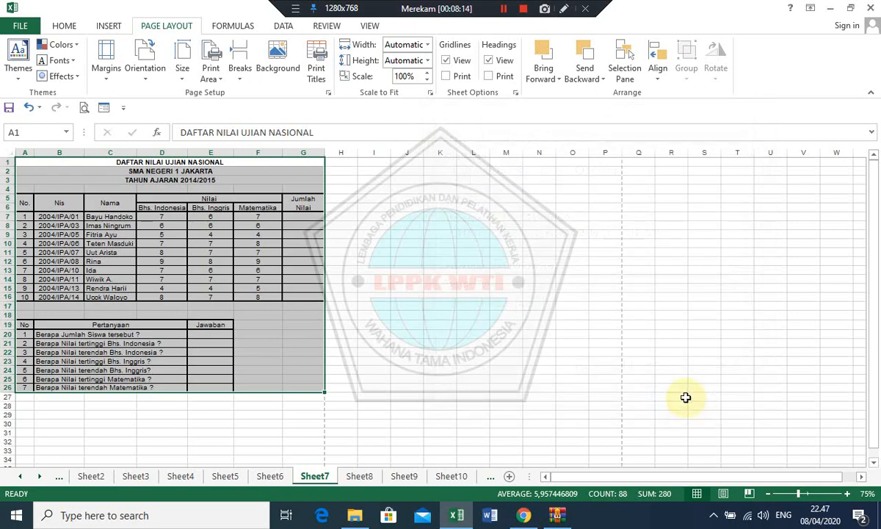